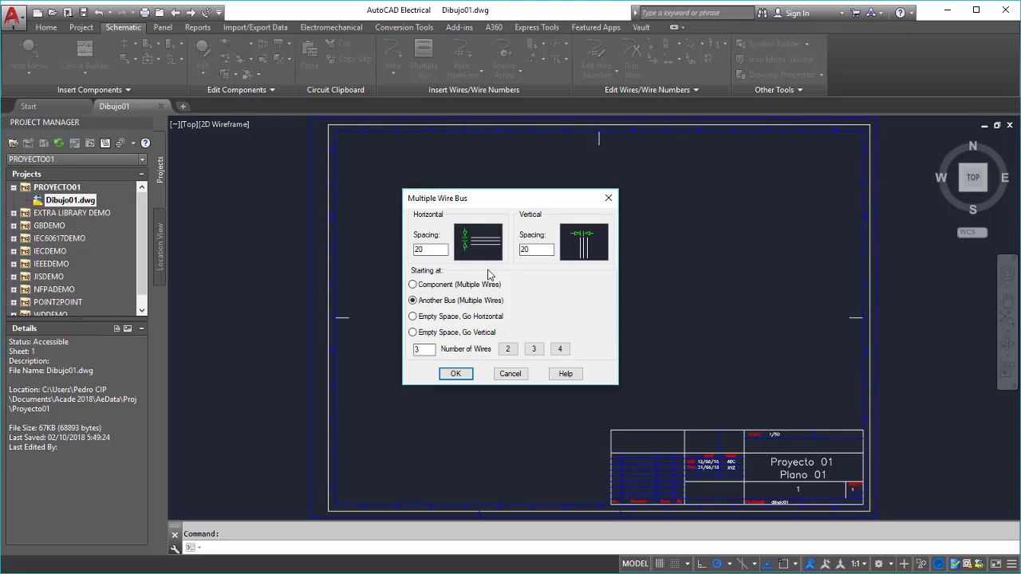
# Step: Configure the multiple wire bus with horizontal and vertical spacing of 10, starting in empty space going horizontal, with 3 wires
pyautogui.moveTo(423, 249); pyautogui.dragTo(405, 249)
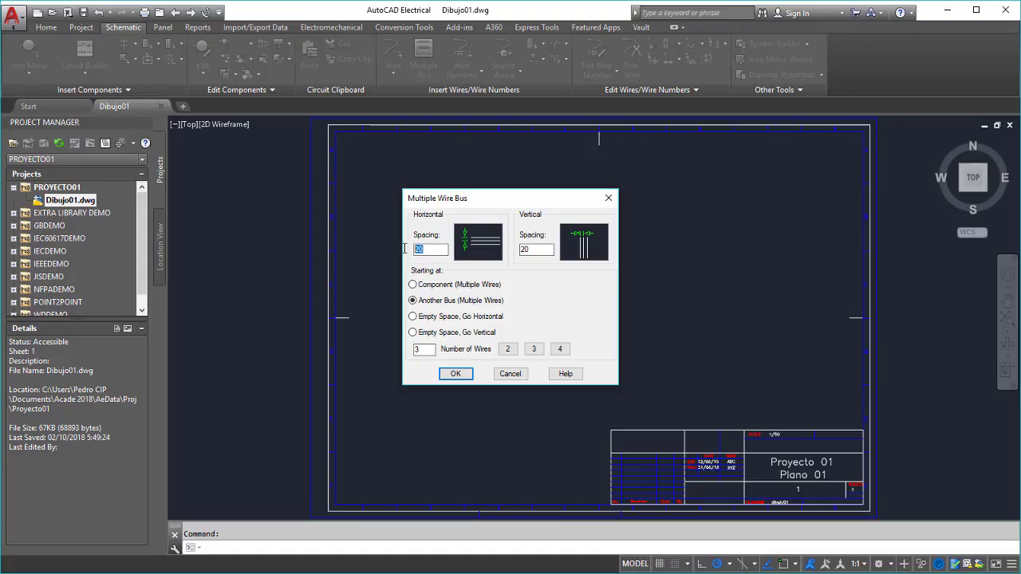
pyautogui.write('10')
pyautogui.moveTo(540, 253); pyautogui.dragTo(511, 250)
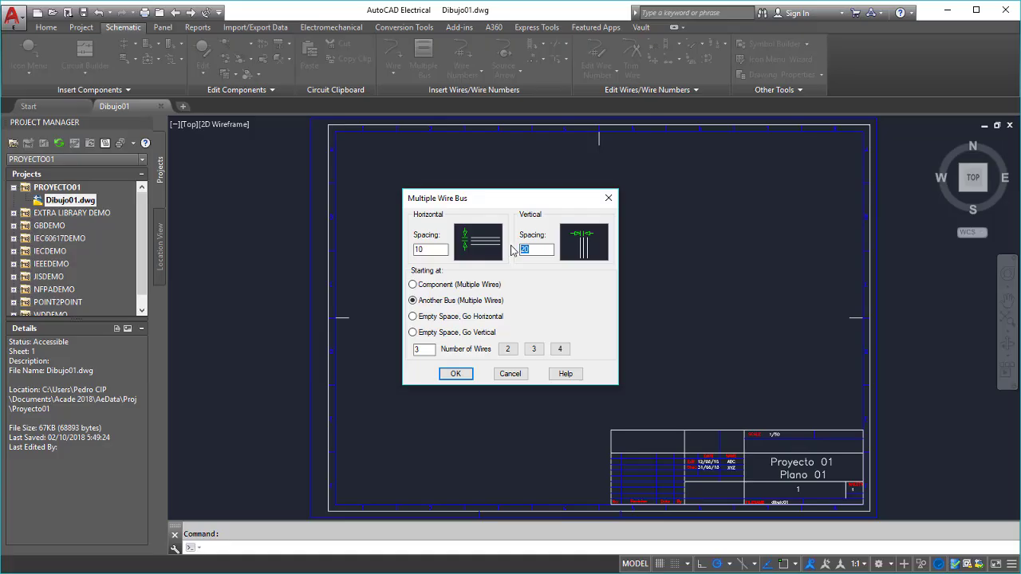
pyautogui.write('10')
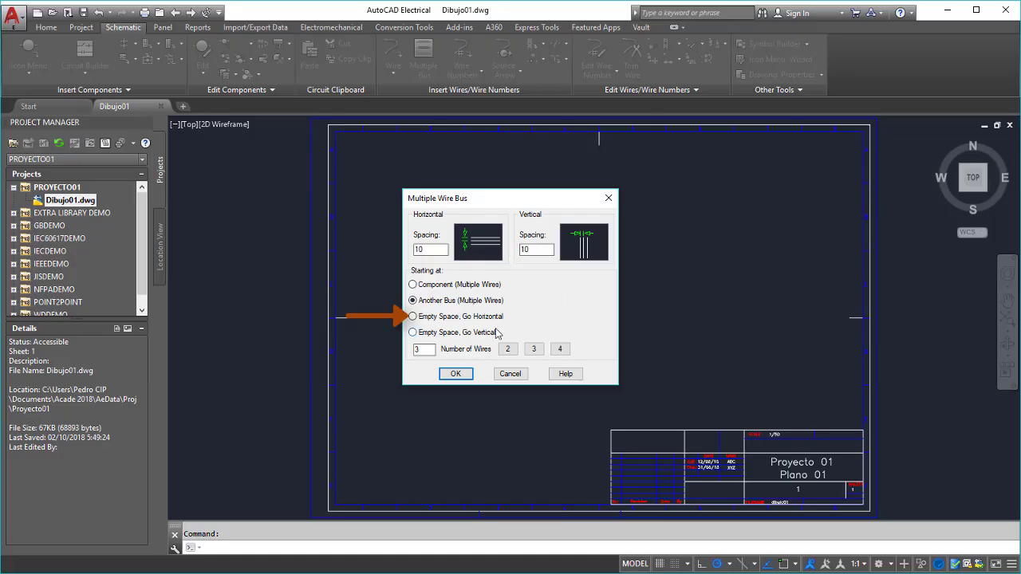
pyautogui.click(412, 317)
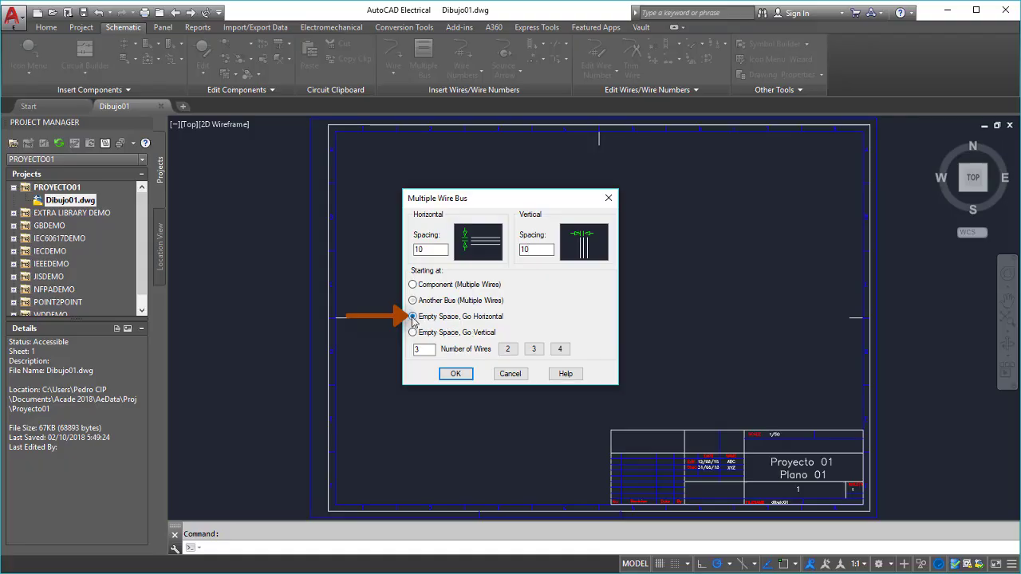
pyautogui.click(507, 352)
pyautogui.click(529, 351)
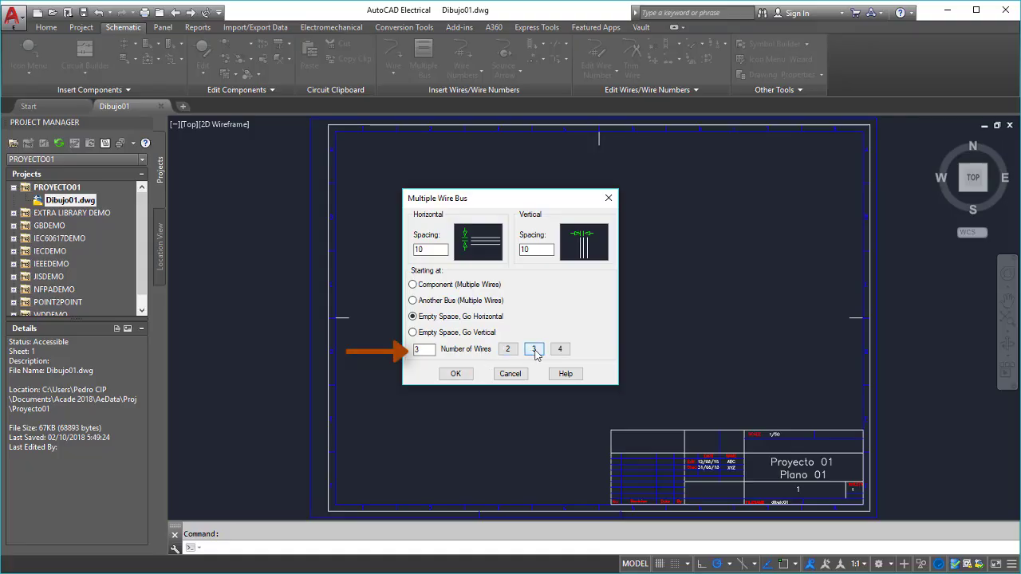
# Step: Draw the three-wire horizontal bus across the upper part of the drawing frame, almost its full width
pyautogui.click(456, 375)
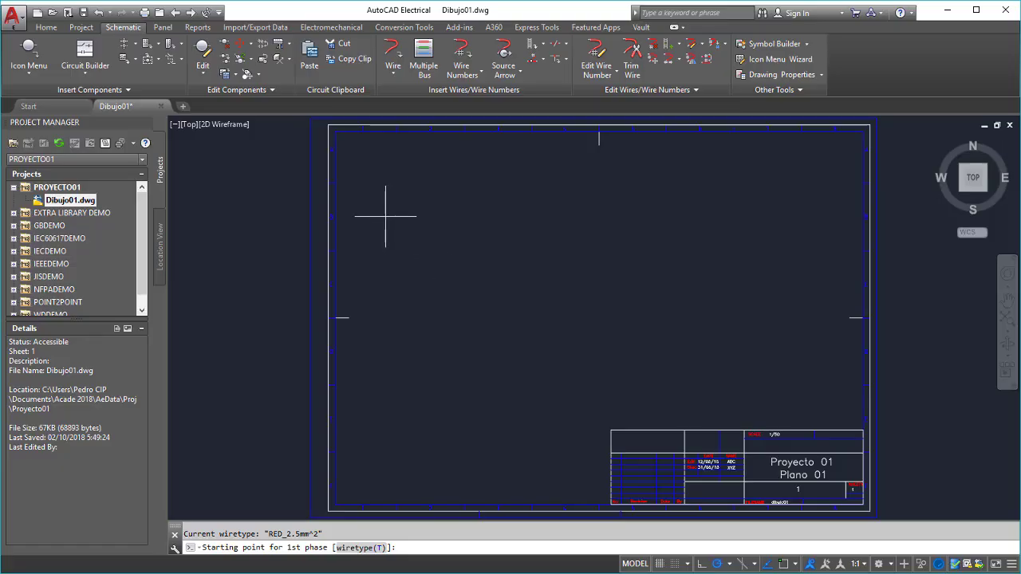
pyautogui.click(365, 170)
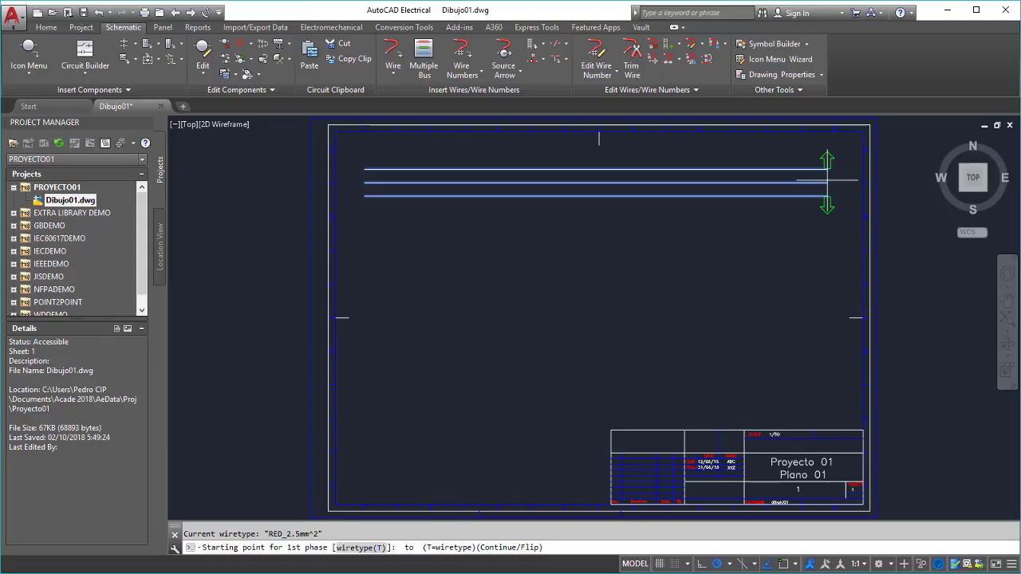
pyautogui.click(826, 180)
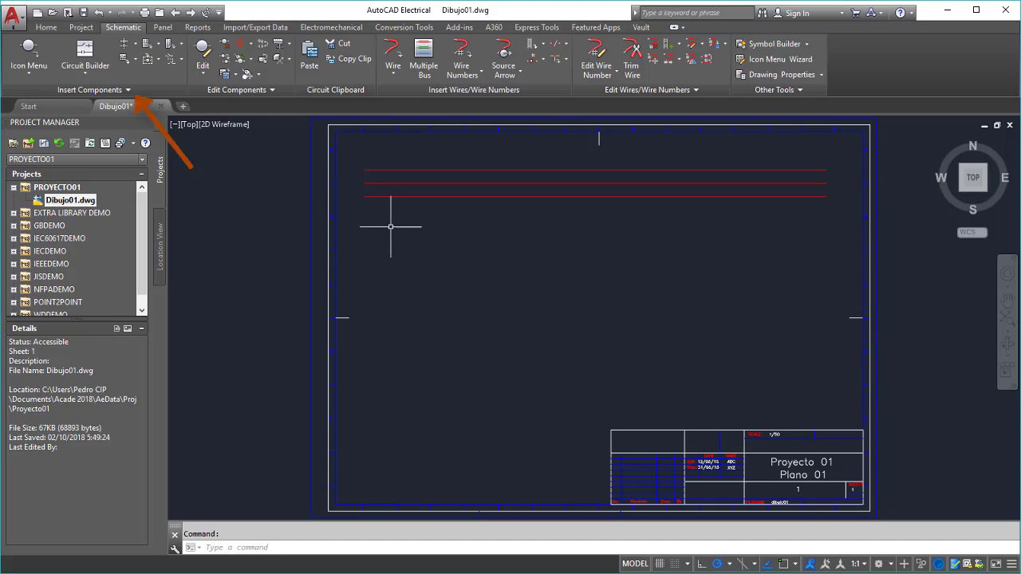
# Step: Bring up the IEC three-pole circuit breaker symbols for insertion and set the schematic scale to 1.000
pyautogui.click(30, 49)
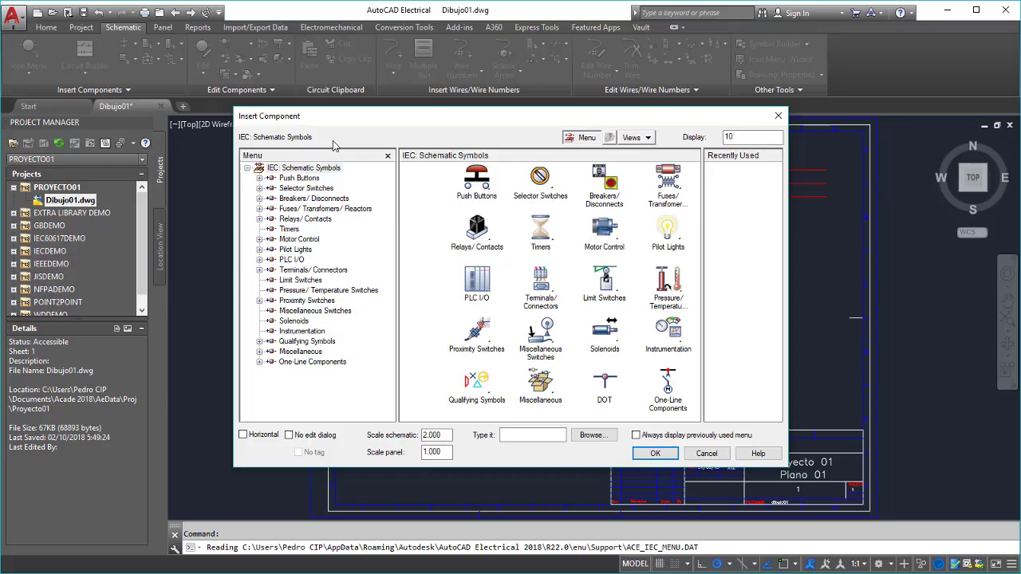
pyautogui.click(332, 200)
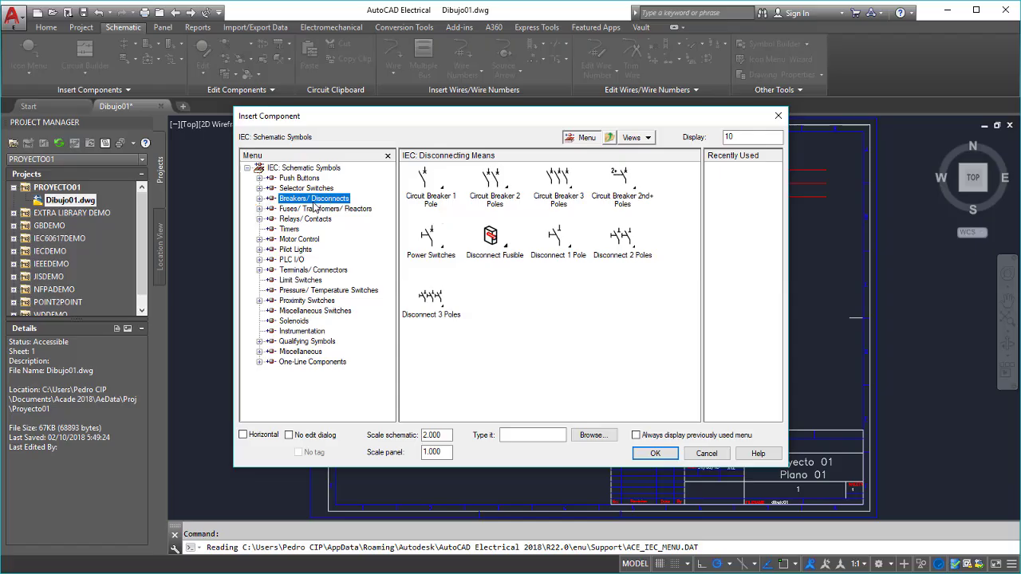
pyautogui.click(259, 199)
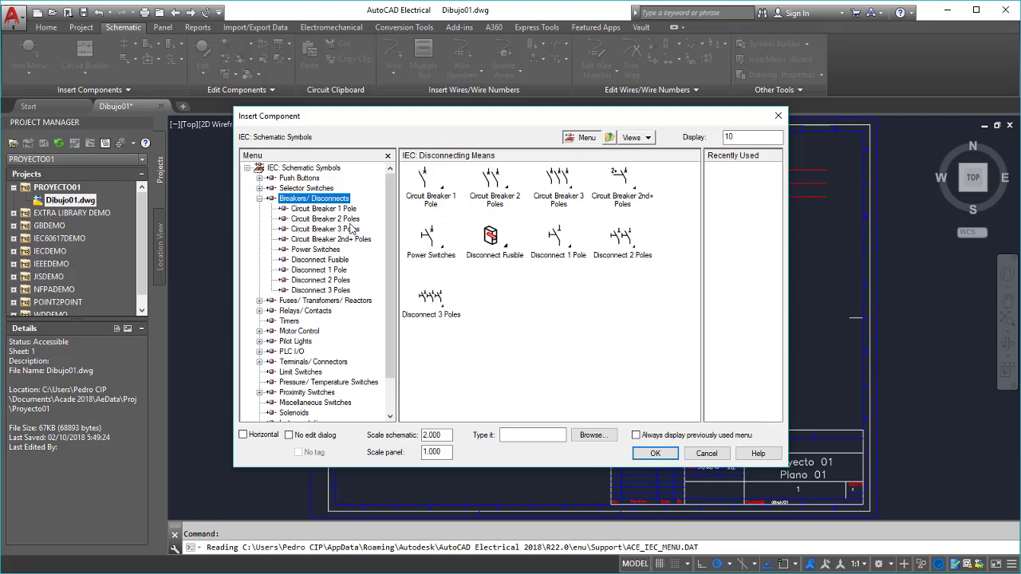
pyautogui.click(351, 230)
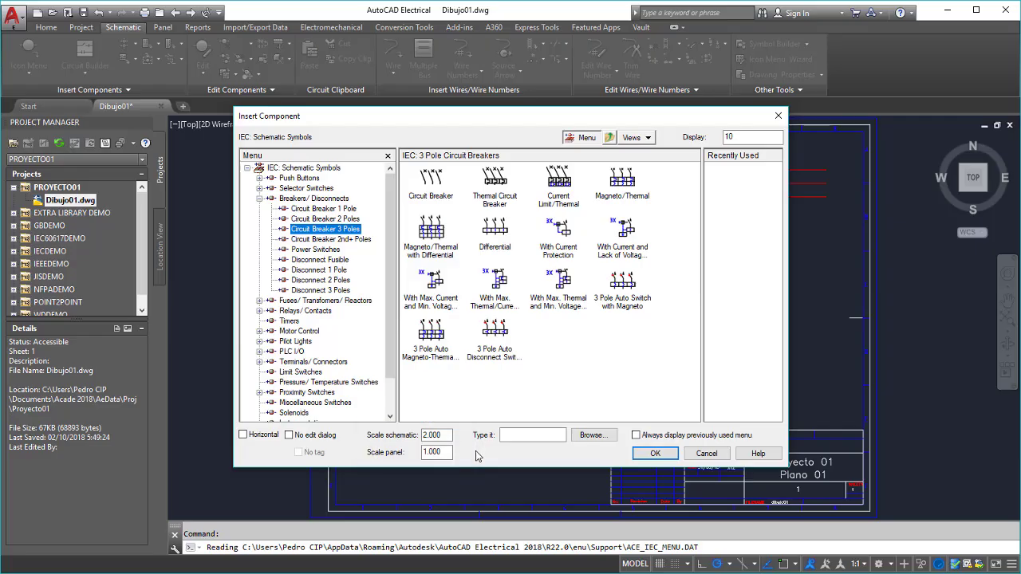
pyautogui.doubleClick(425, 435)
pyautogui.write('2.000')
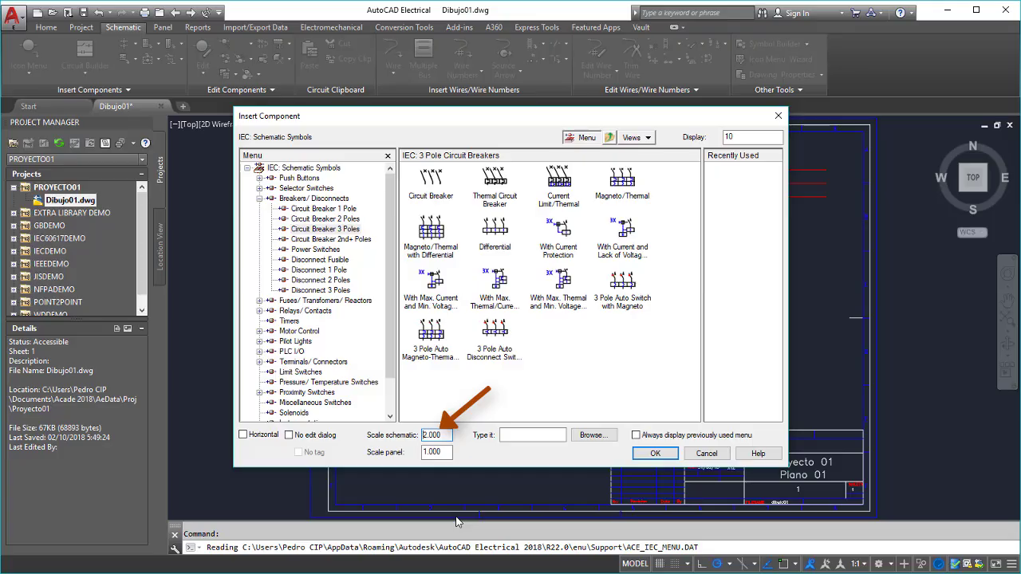
pyautogui.hotkey('ctrl', 'z')
pyautogui.write('1')
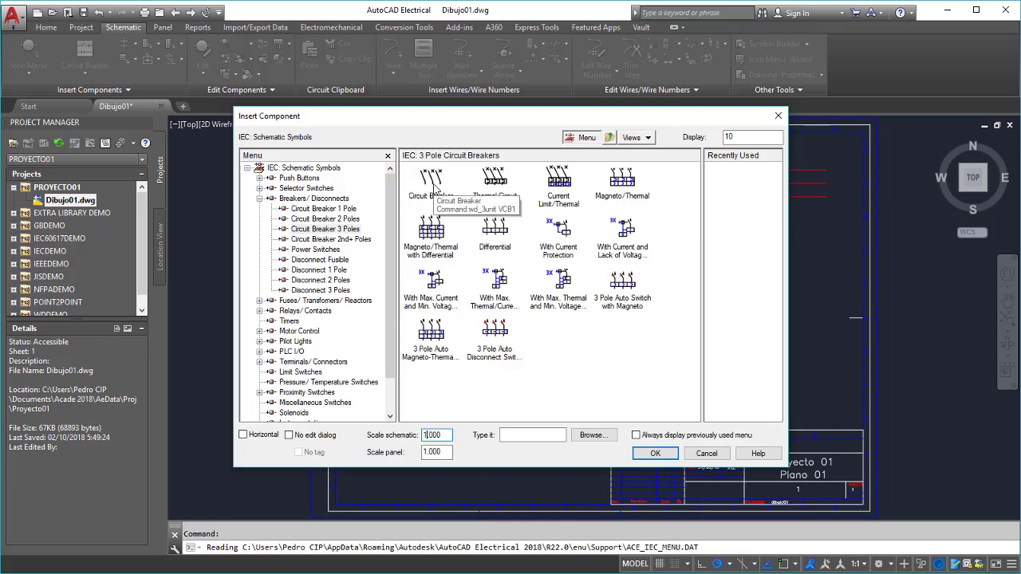
# Step: Insert the three-pole Circuit Breaker near the left end of the bus's top wire, building the poles downward
pyautogui.click(431, 182)
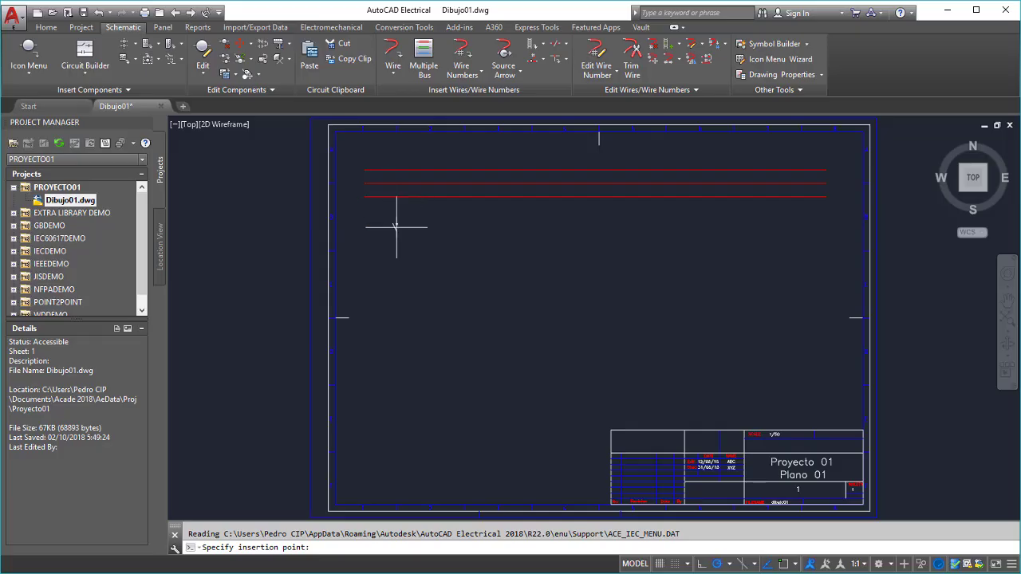
pyautogui.click(391, 169)
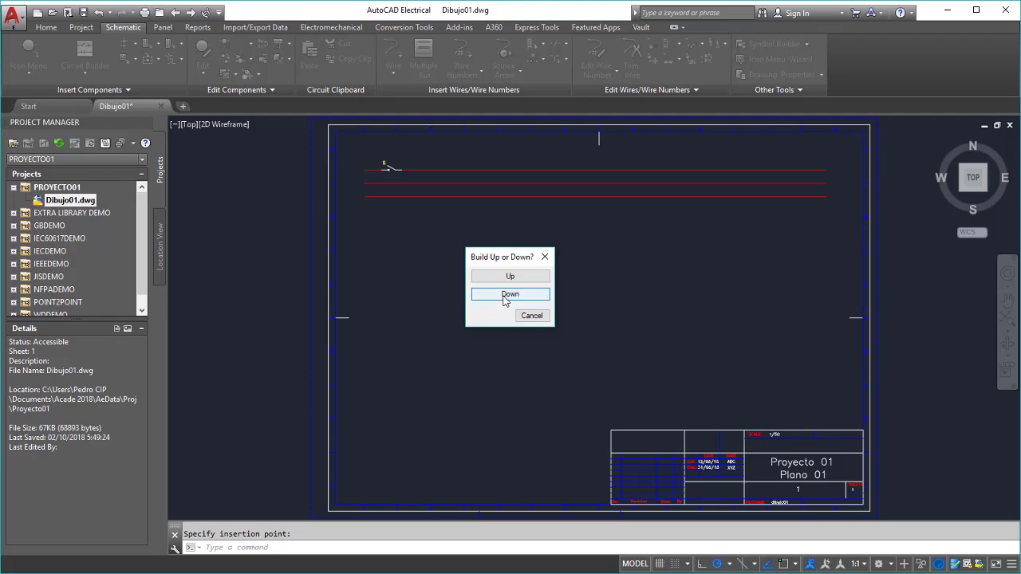
pyautogui.click(507, 294)
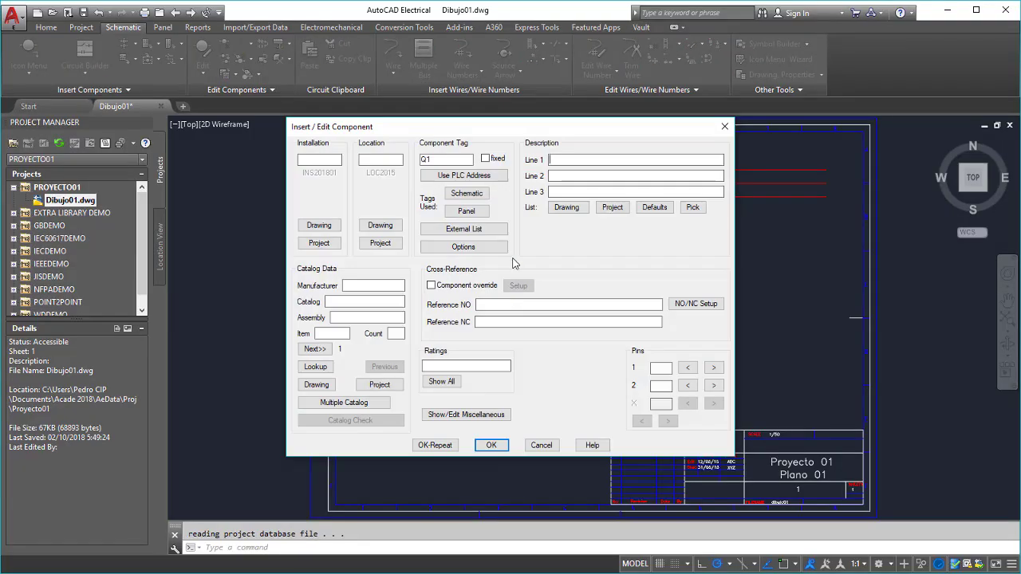
# Step: Assign the first breaker the drawing's installation code INS201801 and location code LOC2015
pyautogui.moveTo(528, 128); pyautogui.dragTo(533, 214)
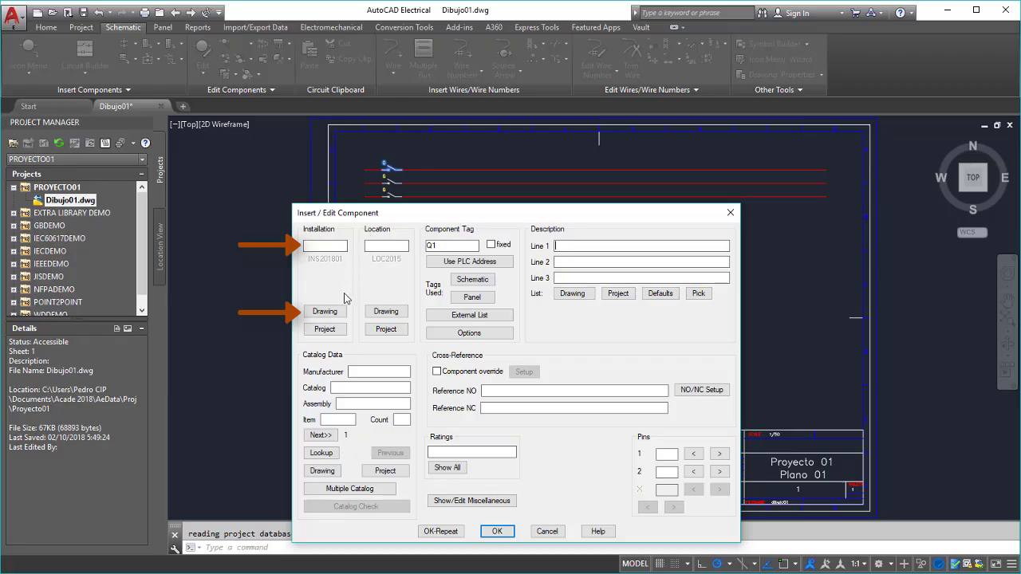
pyautogui.click(327, 311)
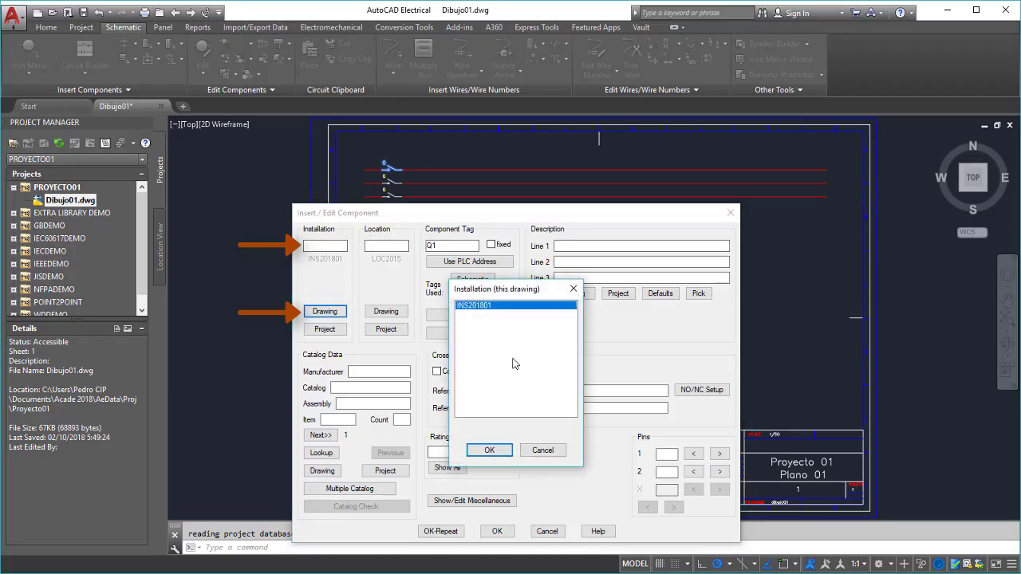
pyautogui.click(489, 450)
pyautogui.click(394, 317)
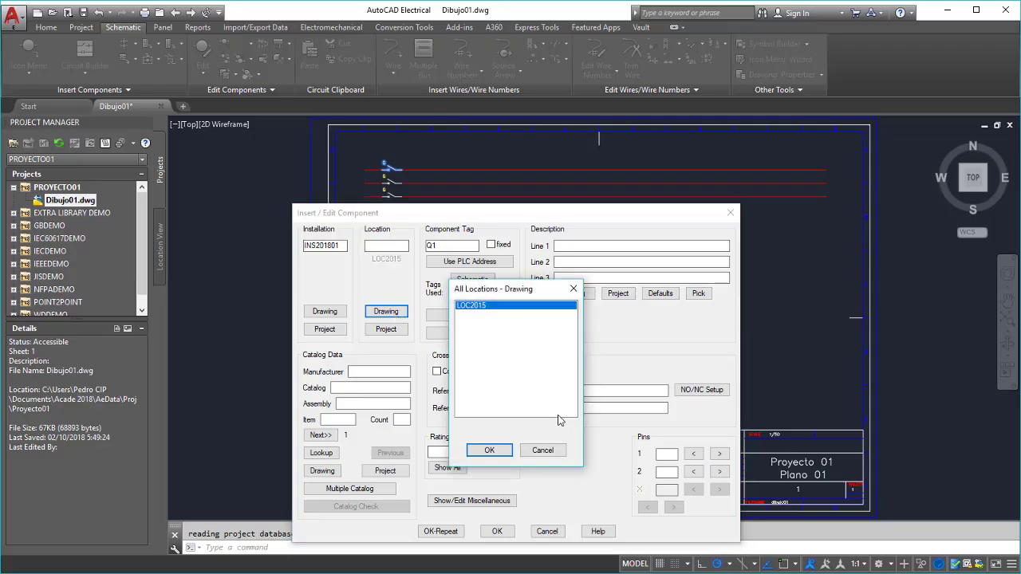
pyautogui.click(489, 450)
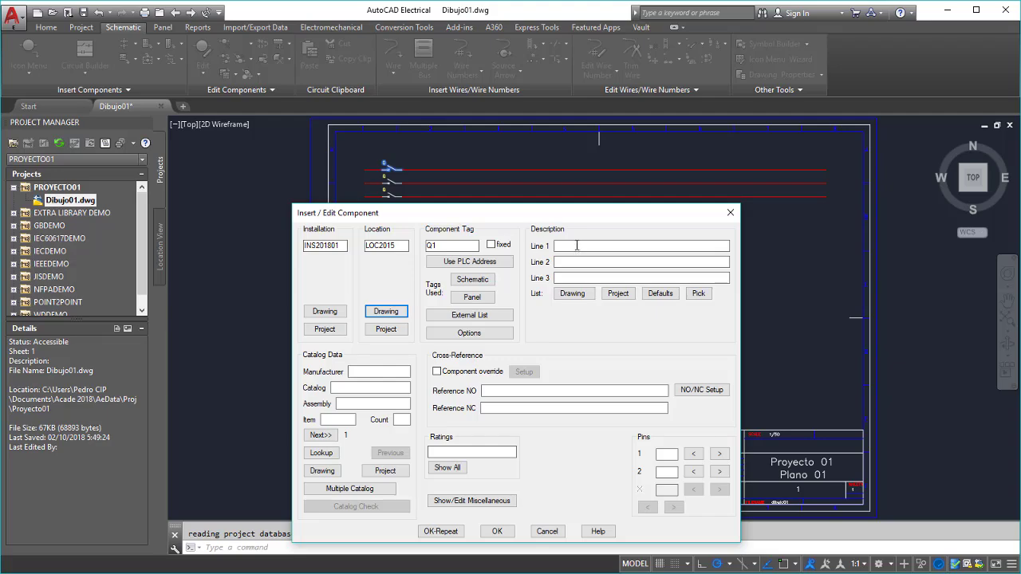
# Step: Describe the first breaker as INTERRUPTOR PRINCIPAL on line 1 and INICIAL on line 2
pyautogui.click(578, 246)
pyautogui.write('interruptor ')
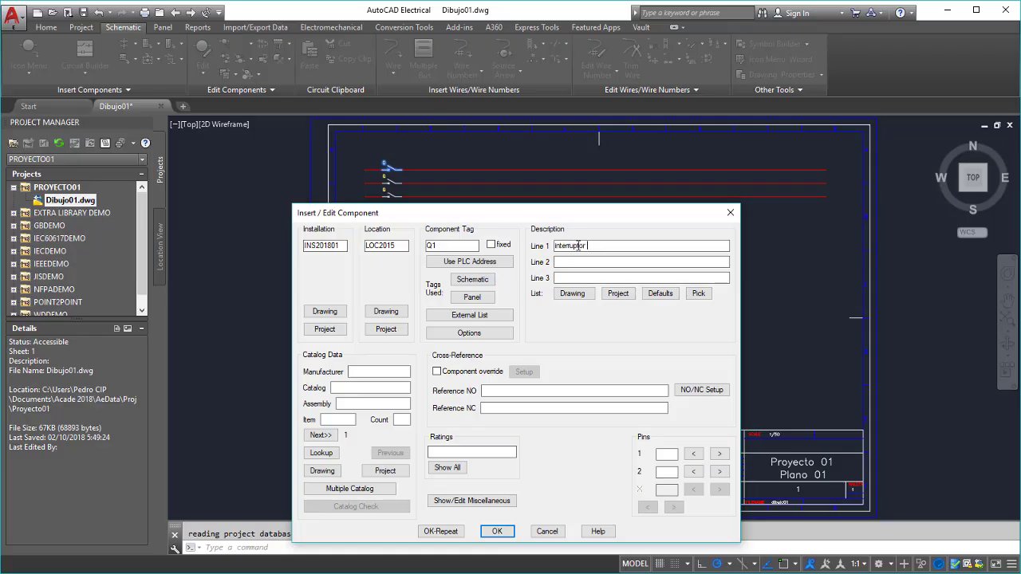
pyautogui.write('principal')
pyautogui.press('Tab')
pyautogui.write('inicial')
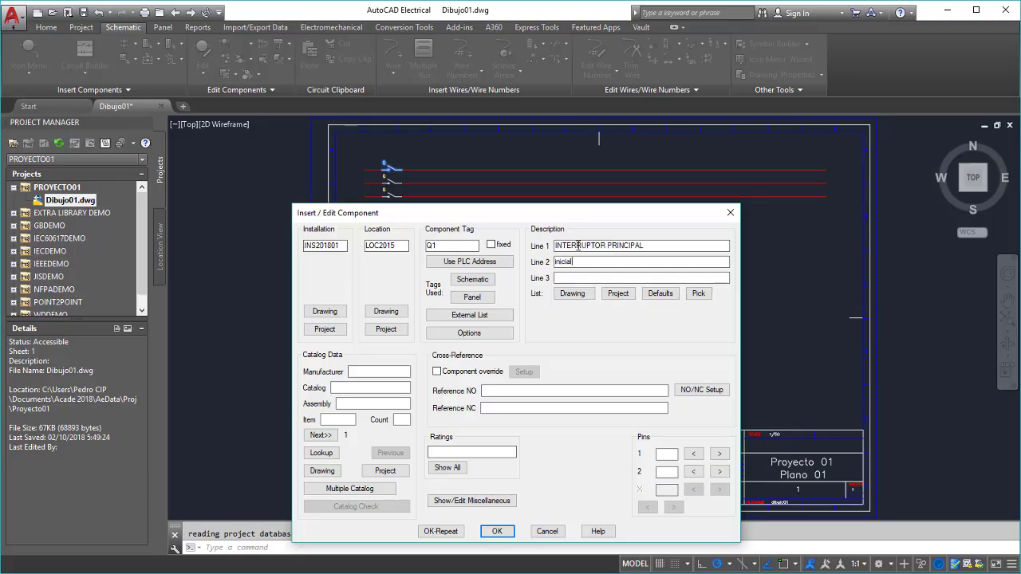
pyautogui.press('Tab')
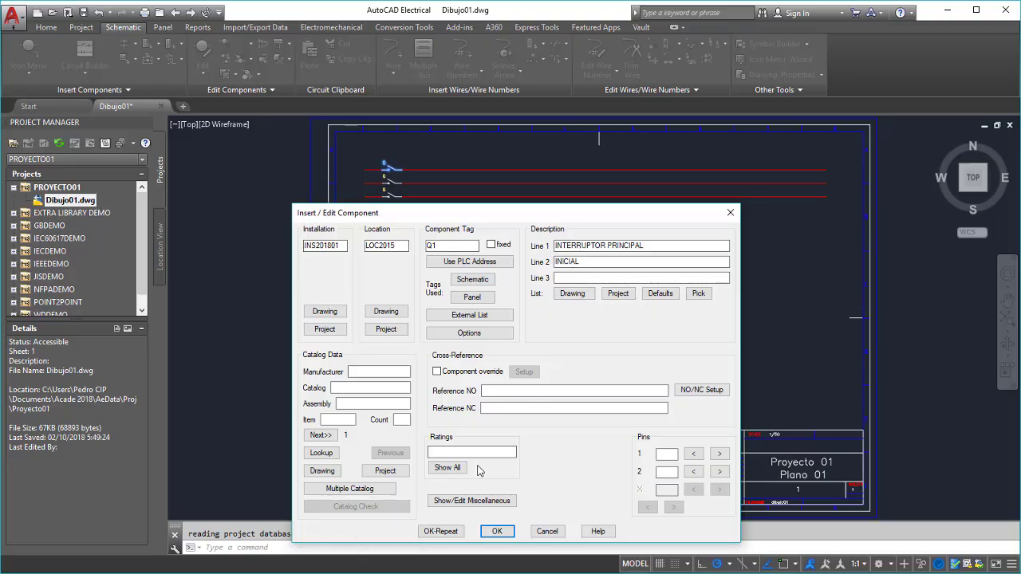
# Step: Accept the first breaker and repeat the same symbol near the bus's right end, building the poles downward
pyautogui.click(441, 532)
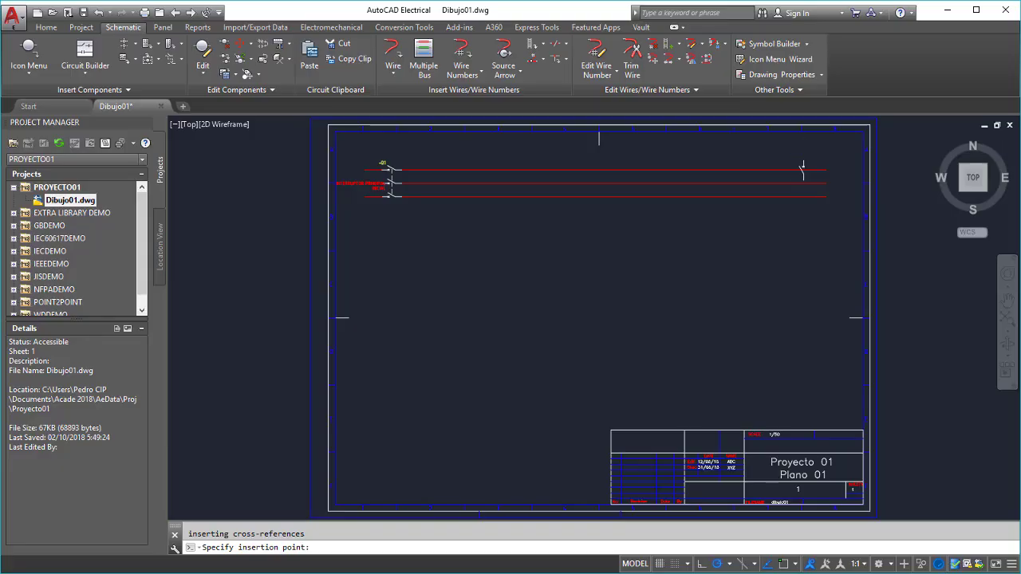
pyautogui.click(803, 173)
pyautogui.click(538, 295)
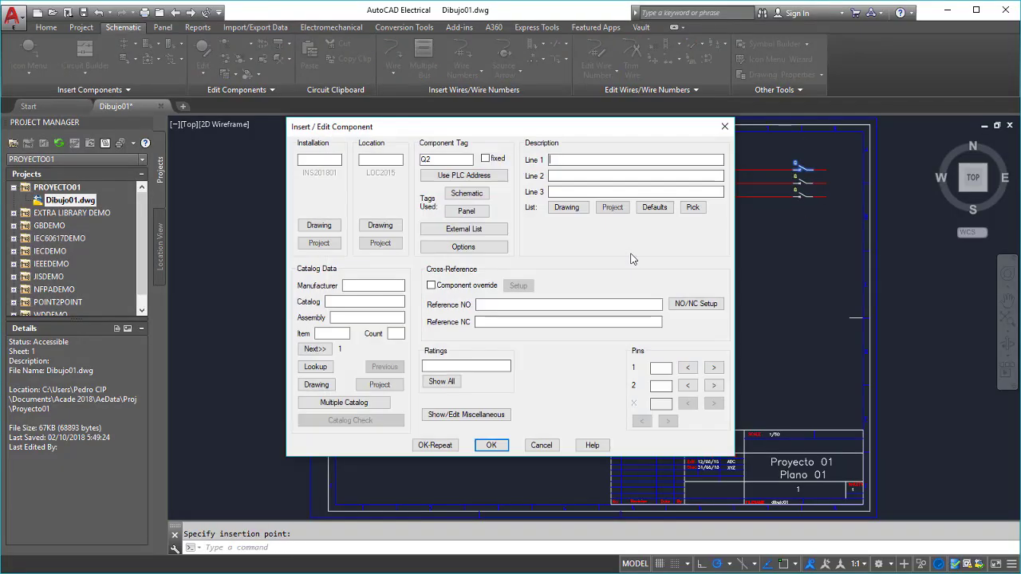
# Step: Describe the second breaker as INTERRUPTOR PRINCIPAL on line 1 and FINAL on line 2
pyautogui.write('interruptor')
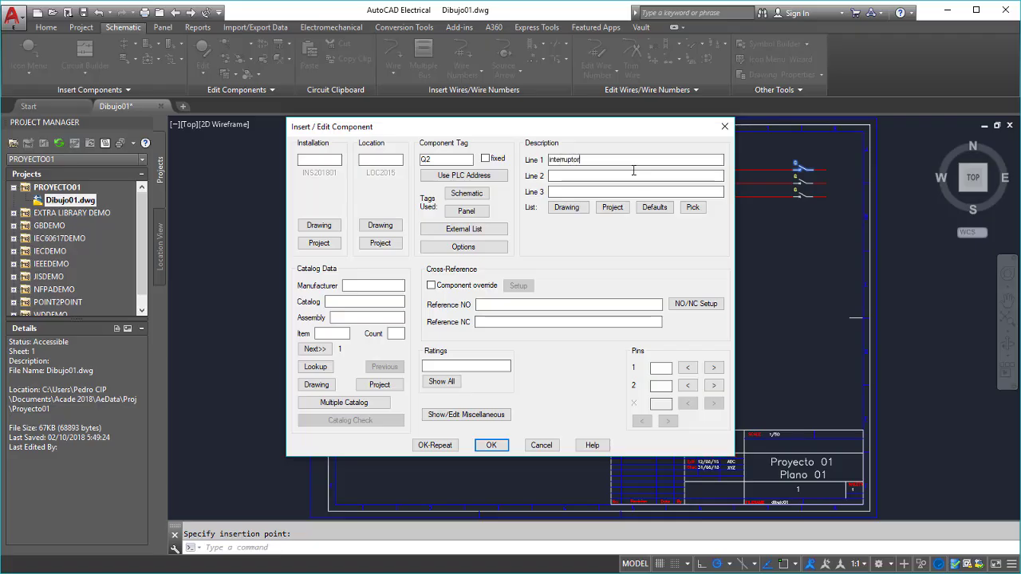
pyautogui.write(' principal')
pyautogui.press('Tab')
pyautogui.write('final')
# Step: Assign the second breaker installation INS201801 and location LOC2015 from the drawing's values, and accept the component
pyautogui.click(322, 227)
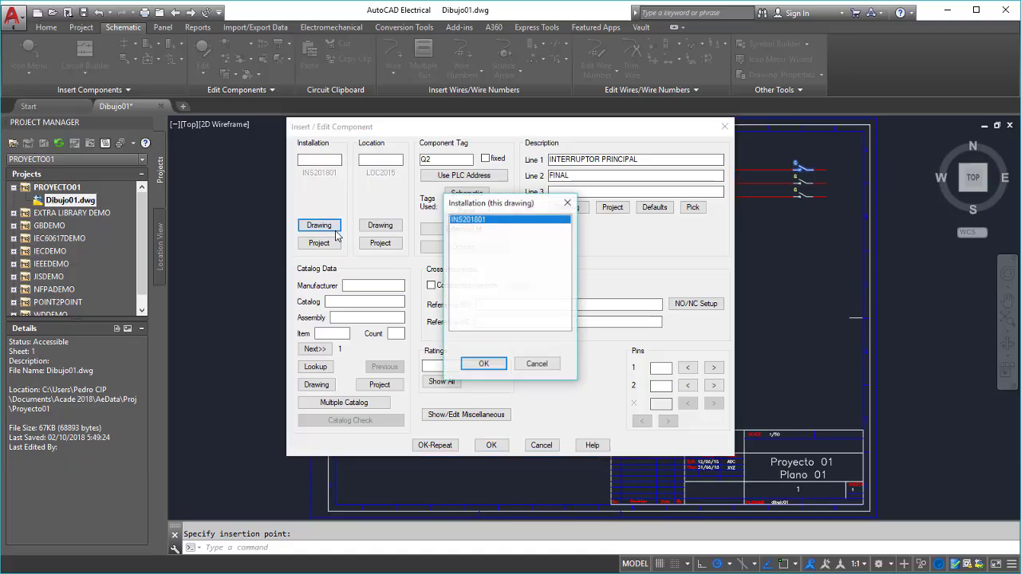
pyautogui.click(483, 364)
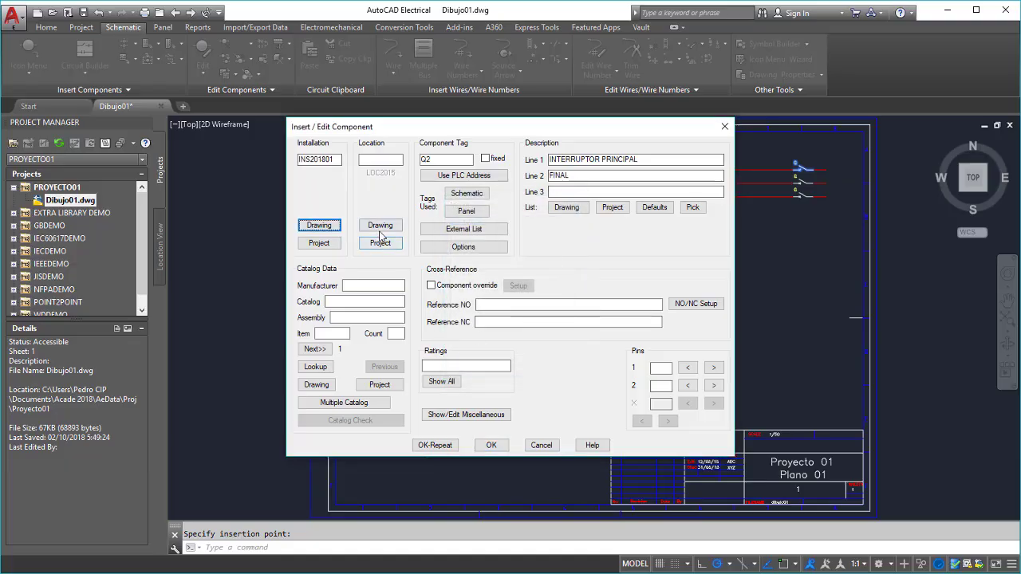
pyautogui.click(380, 226)
pyautogui.click(483, 364)
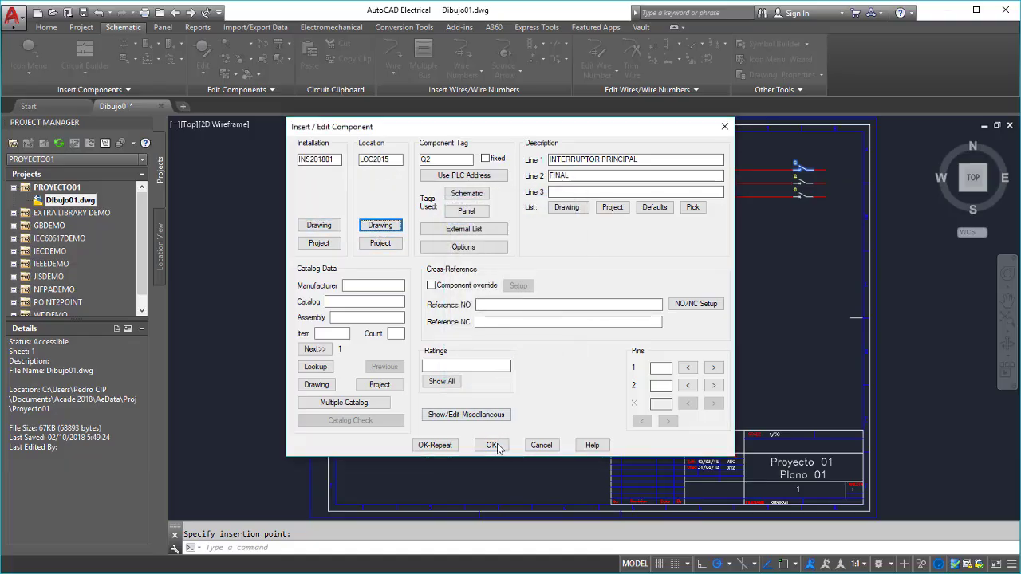
pyautogui.click(492, 446)
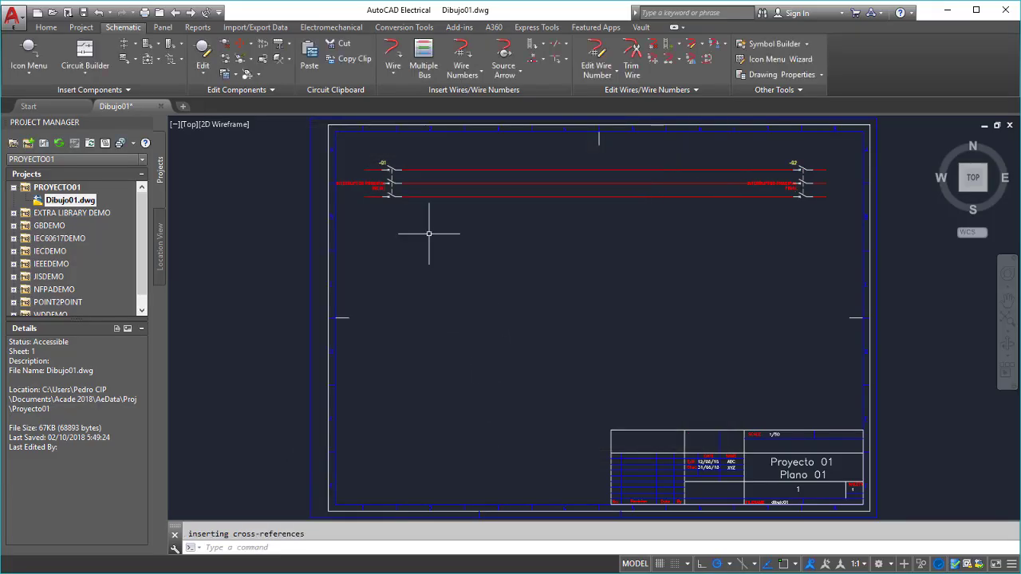
# Step: Run two three-wire vertical branches down from the horizontal bus, starting from another bus, one near the first breaker and one right of mid-span
pyautogui.click(424, 59)
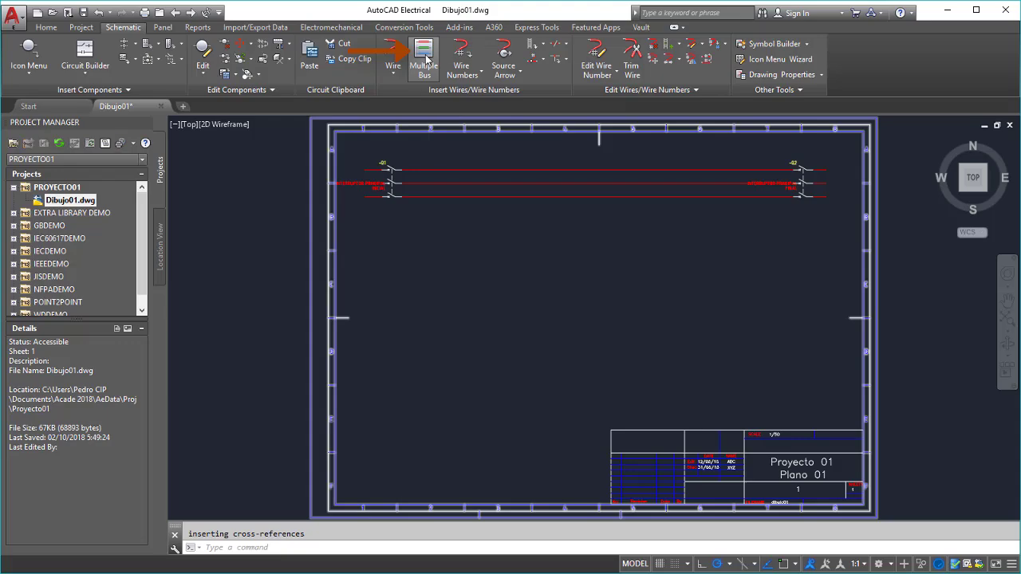
pyautogui.moveTo(482, 201); pyautogui.dragTo(480, 234)
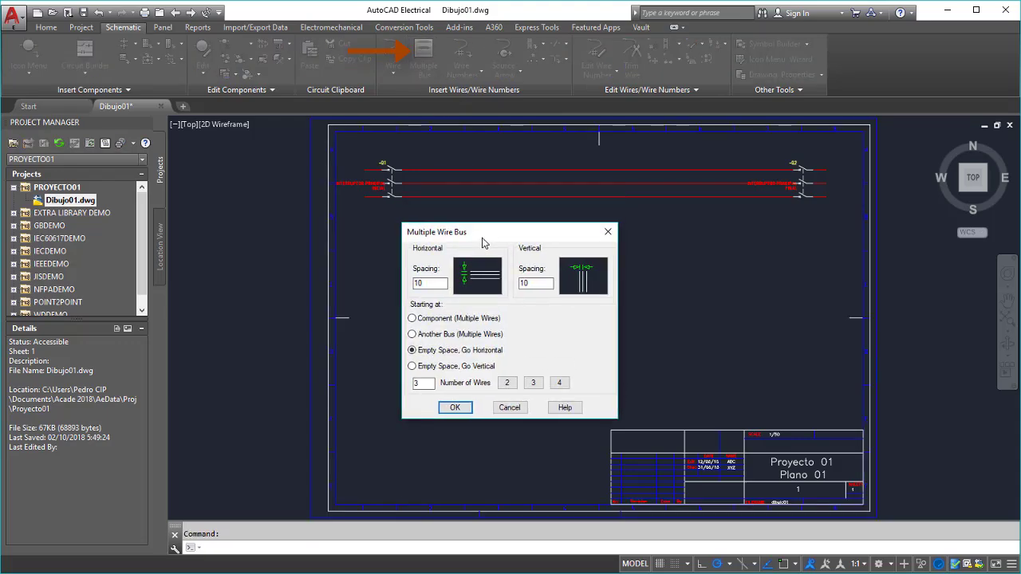
pyautogui.click(419, 336)
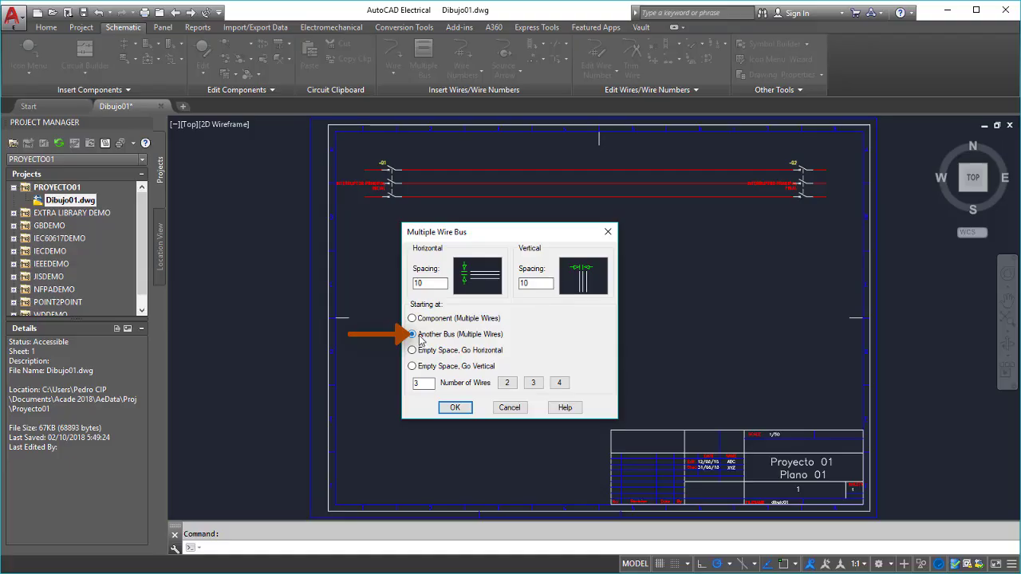
pyautogui.click(457, 407)
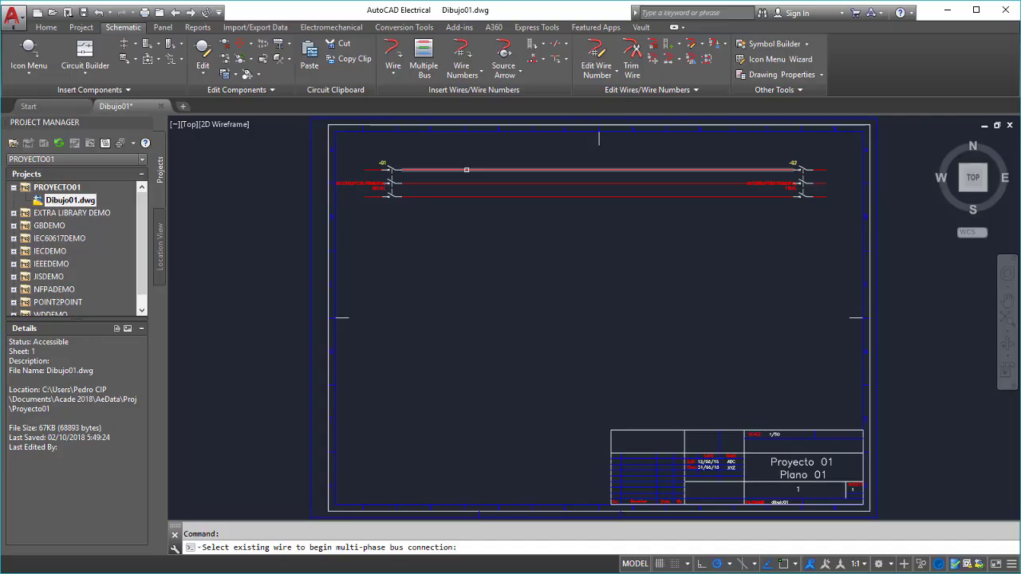
pyautogui.click(466, 170)
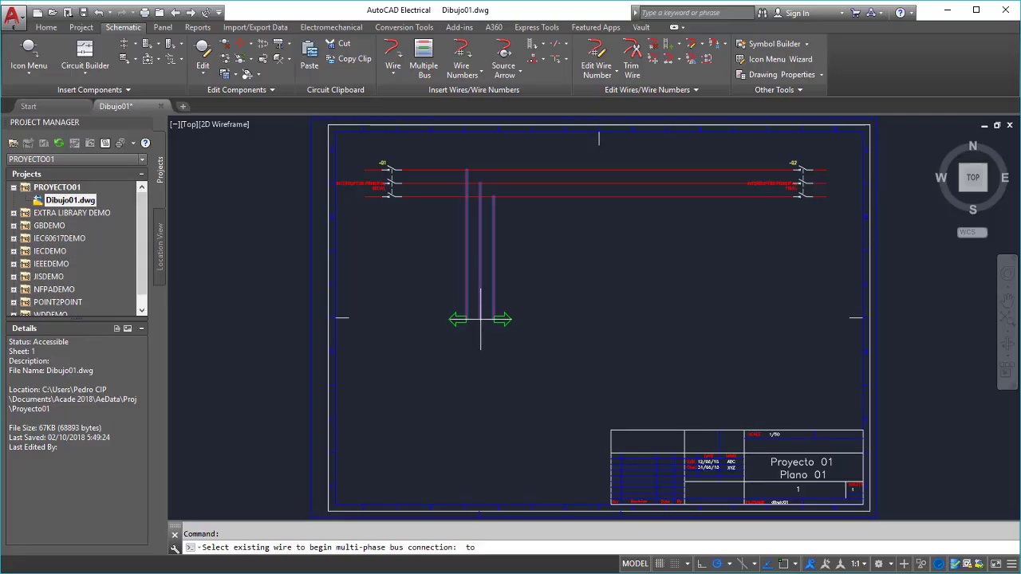
pyautogui.click(479, 362)
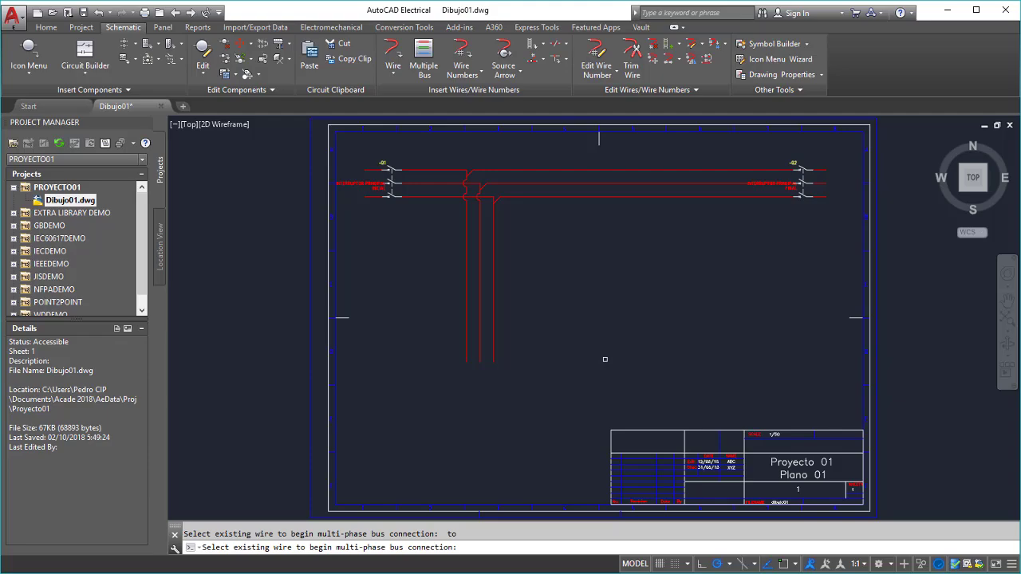
pyautogui.click(620, 170)
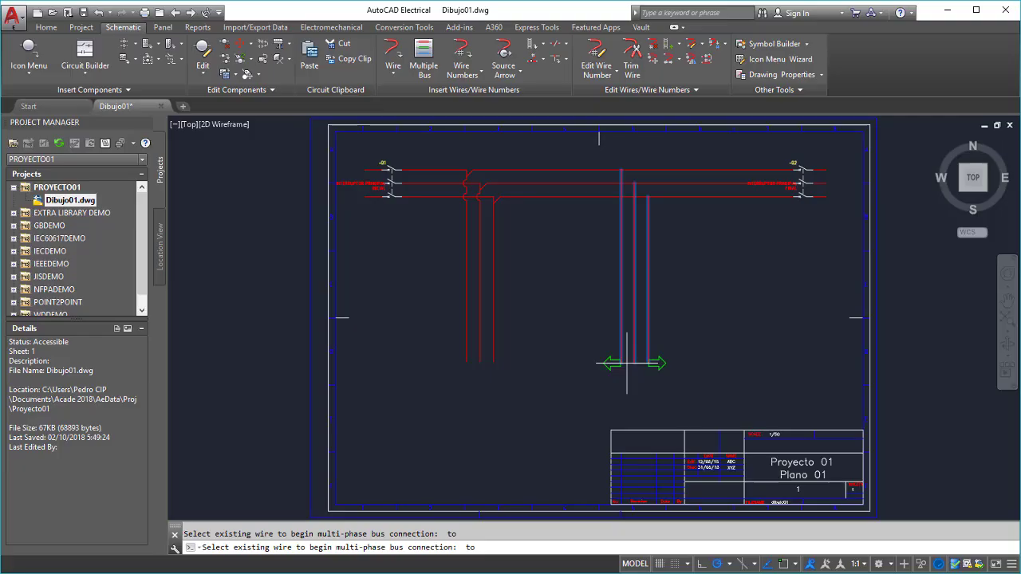
pyautogui.click(627, 363)
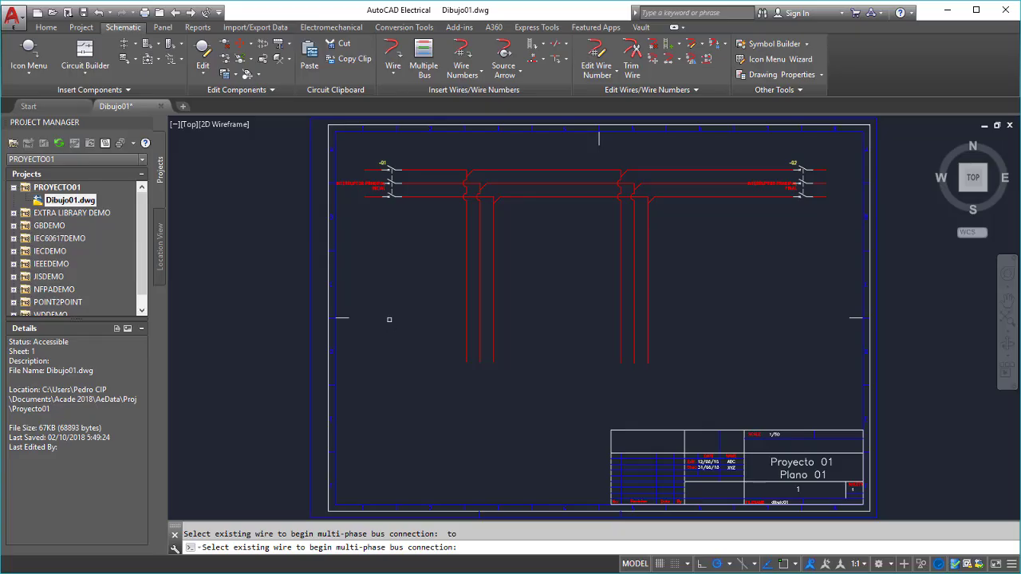
# Step: Insert a 3 Phase Motor symbol from Motor Control at the lower end of the left branch's middle wire
pyautogui.click(30, 53)
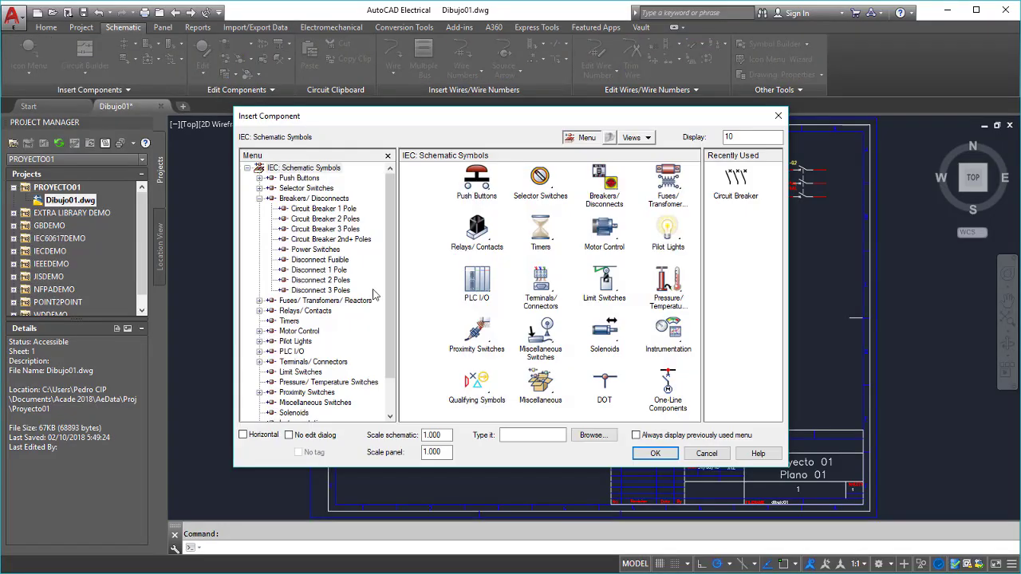
pyautogui.click(307, 331)
pyautogui.click(259, 331)
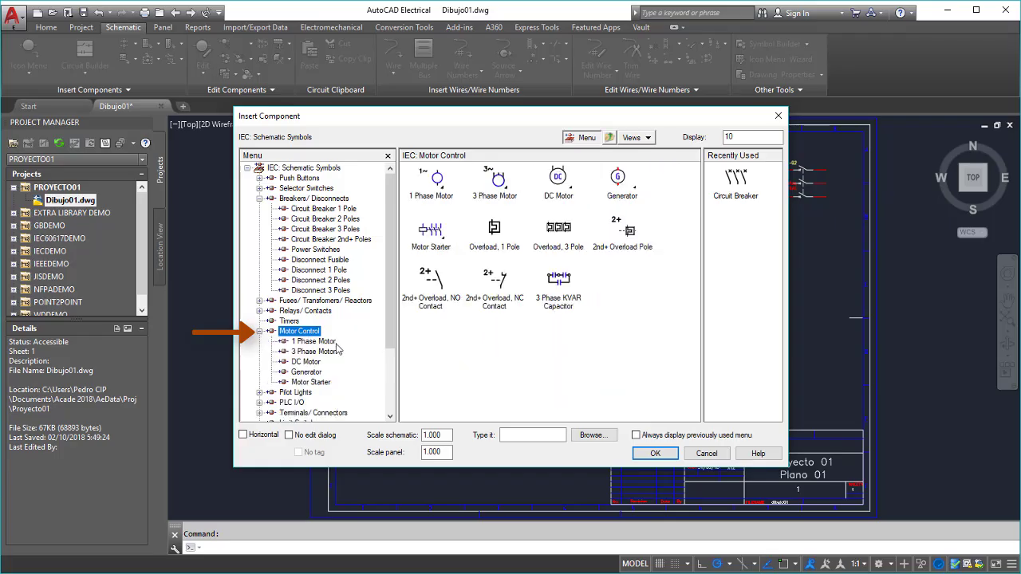
pyautogui.click(331, 355)
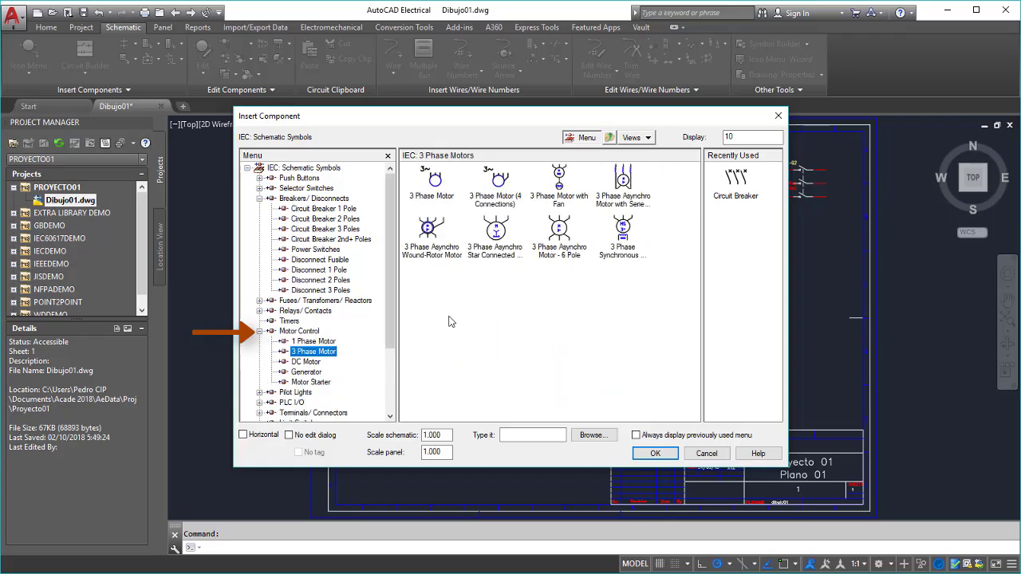
pyautogui.click(436, 183)
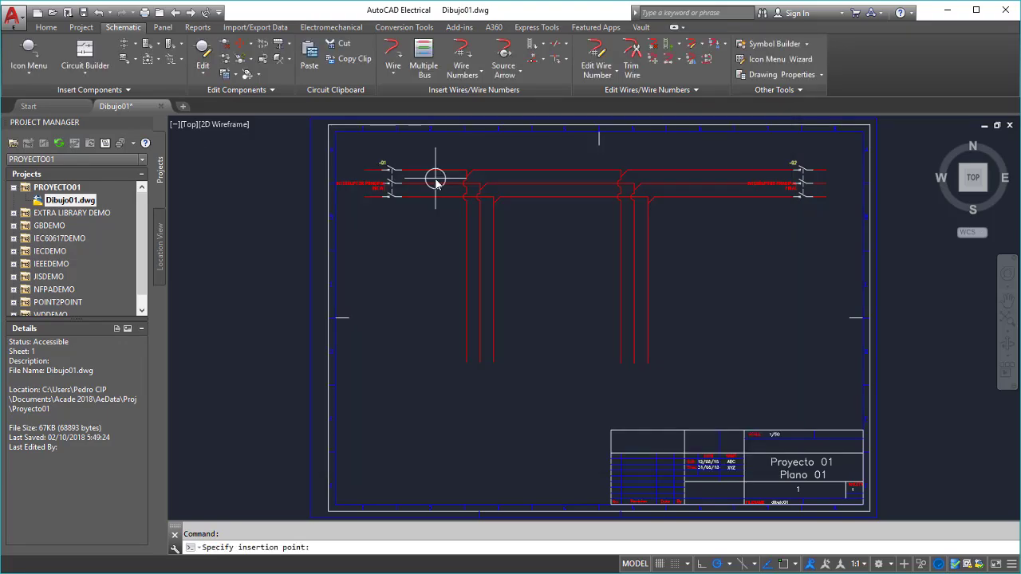
pyautogui.click(479, 361)
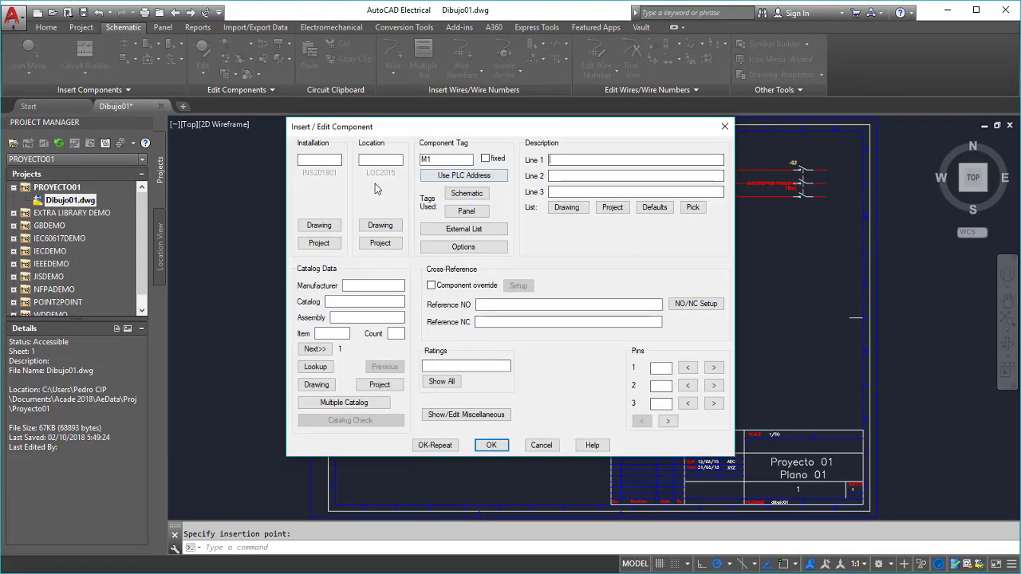
# Step: Assign the first motor installation INS201801 and location LOC2015 from the drawing's values, and describe it as MOTOR PRINCIPAL on line 1
pyautogui.click(319, 225)
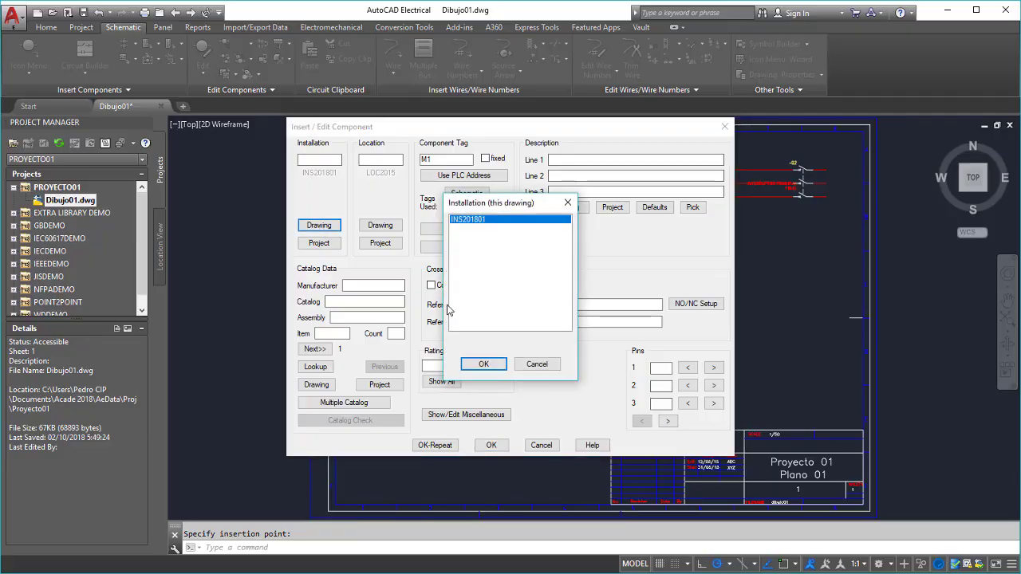
pyautogui.click(488, 365)
pyautogui.click(381, 225)
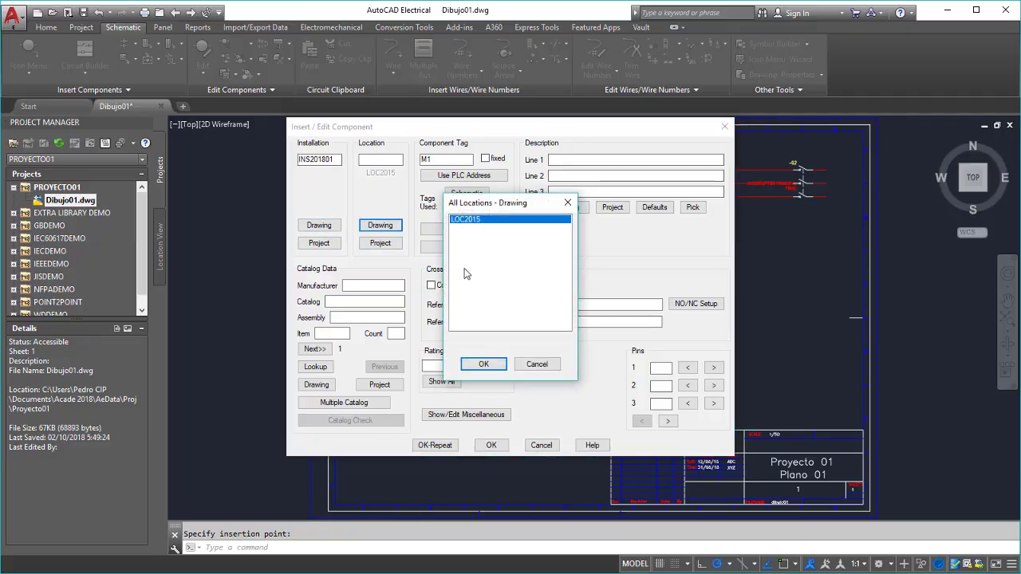
pyautogui.click(484, 364)
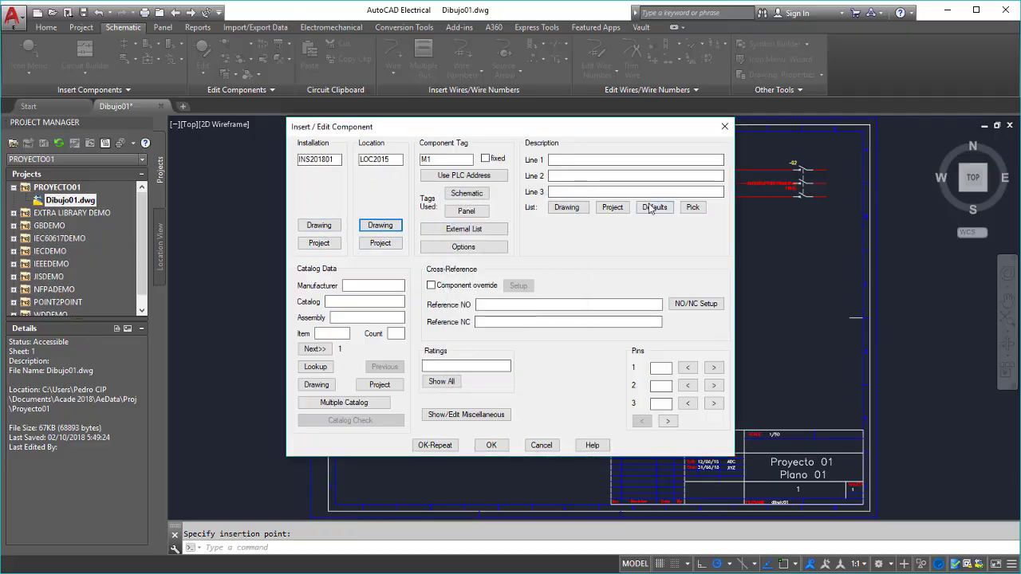
pyautogui.click(629, 160)
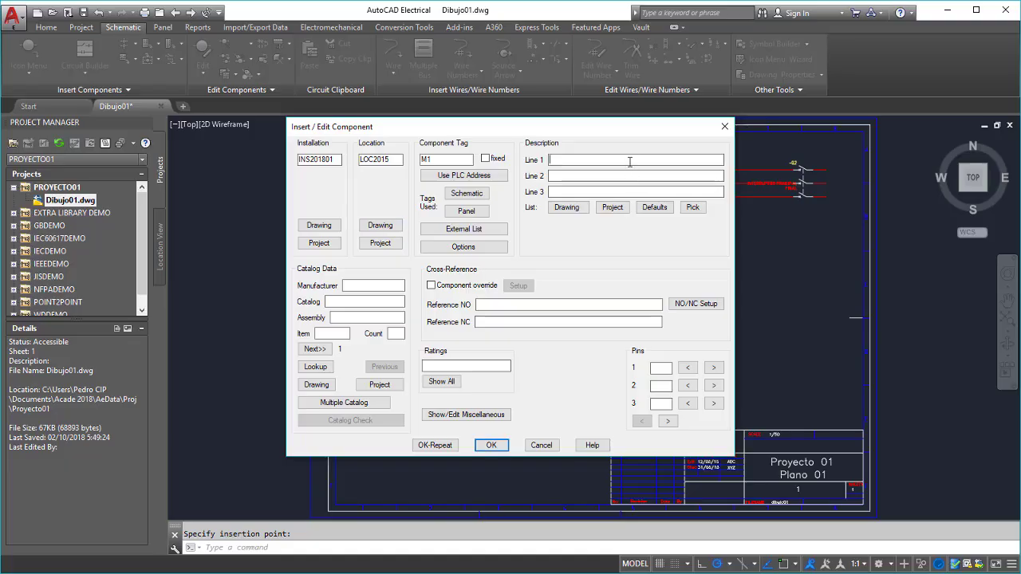
pyautogui.write('motor principal')
# Step: Repeat the motor symbol at the lower end of the right branch and describe it as MOTOR REEMPLAZO on line 1
pyautogui.click(440, 447)
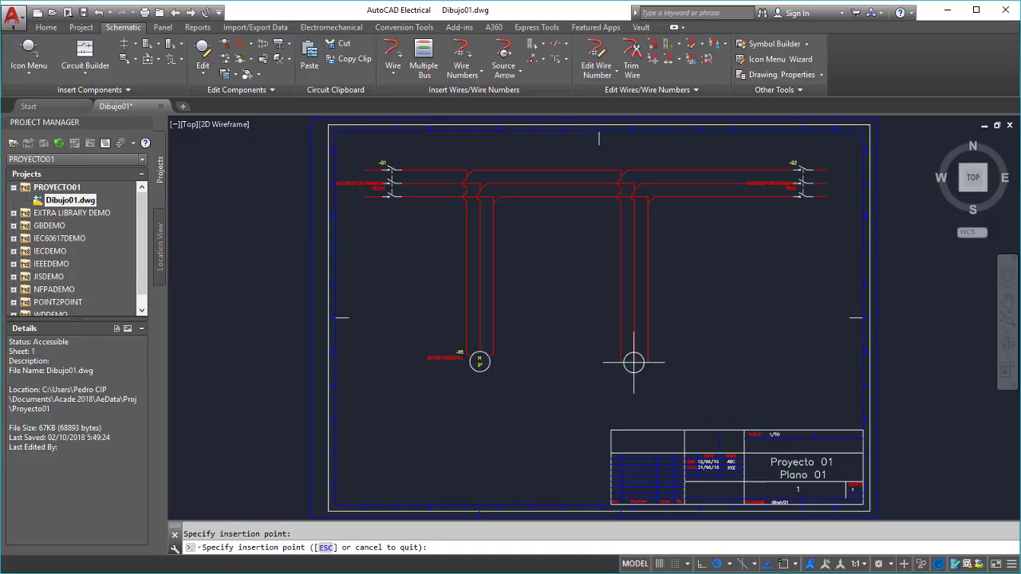
pyautogui.click(634, 361)
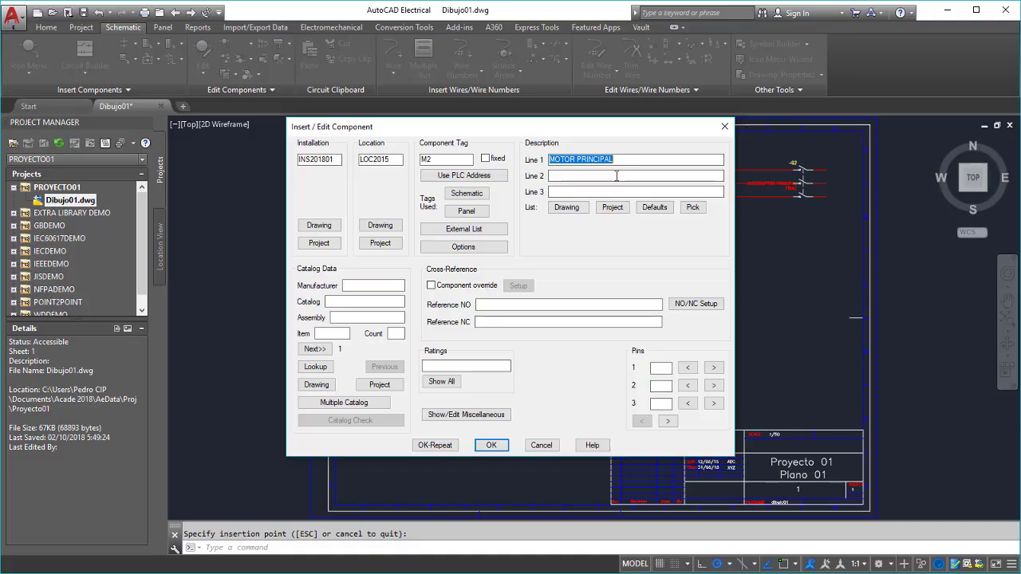
pyautogui.click(584, 160)
pyautogui.moveTo(578, 159); pyautogui.dragTo(622, 159)
pyautogui.write('reemplazo')
pyautogui.click(492, 446)
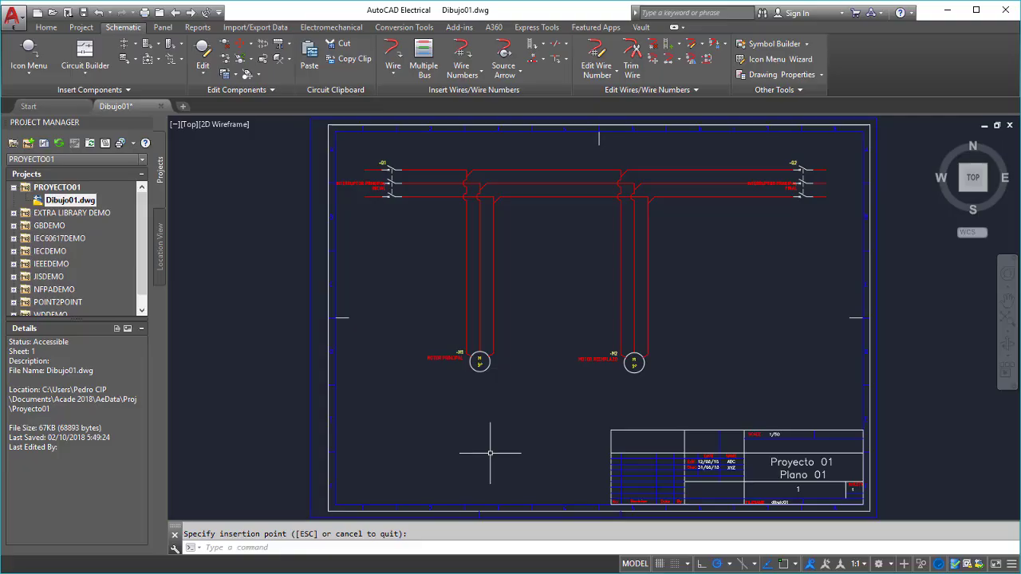